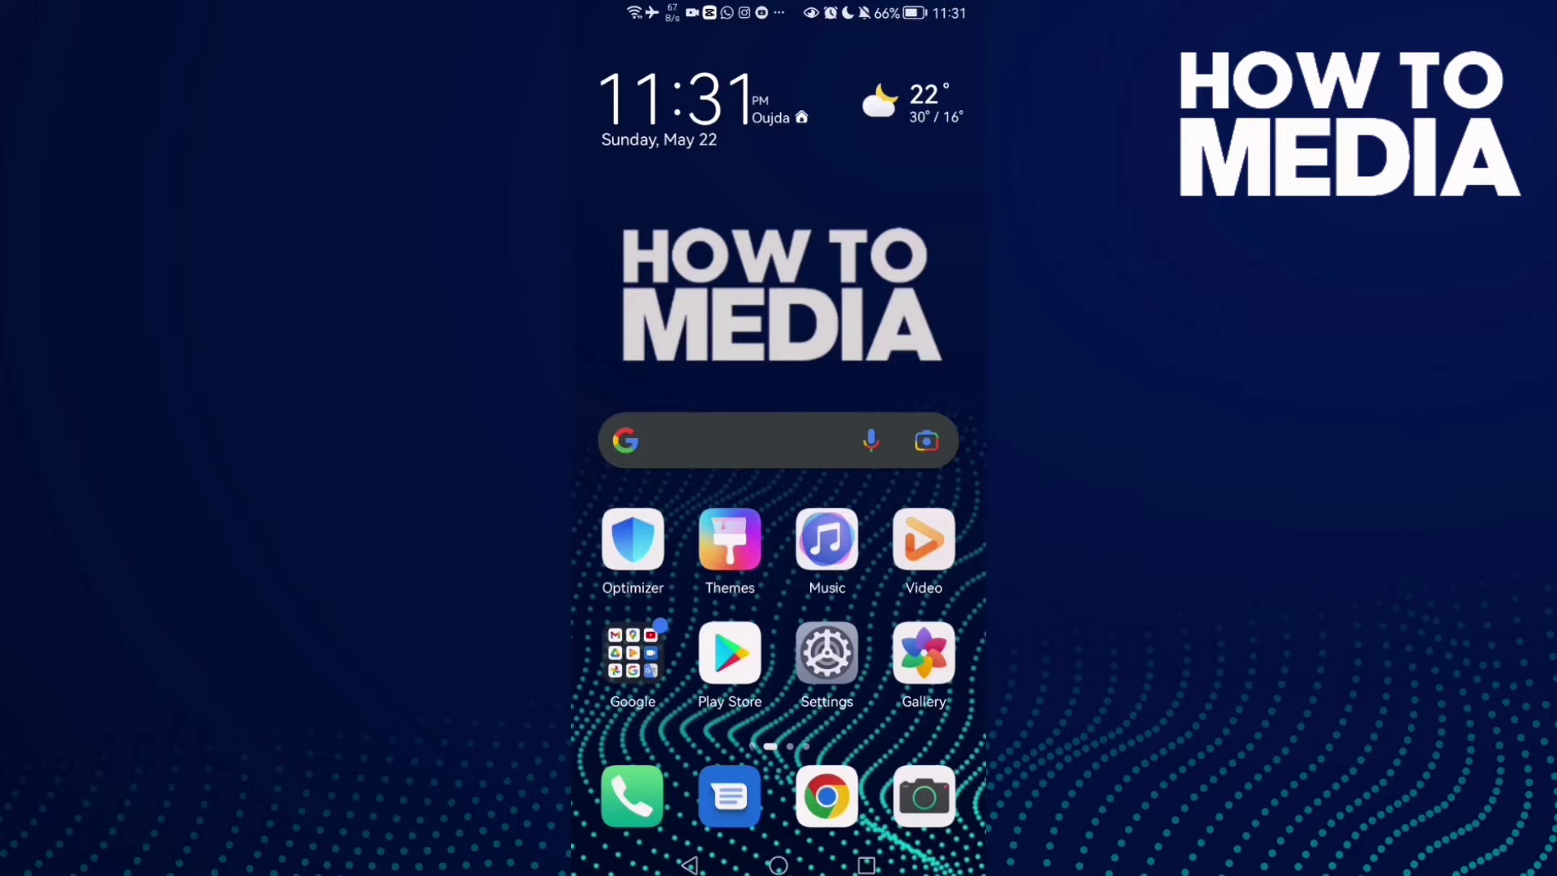
Step: Launch Facebook Lite from the home page and go to Settings from the main menu
{"action": "left_click_drag", "start_coordinate": [925, 547], "coordinate": [633, 547]}
{"action": "left_click", "coordinate": [639, 79]}
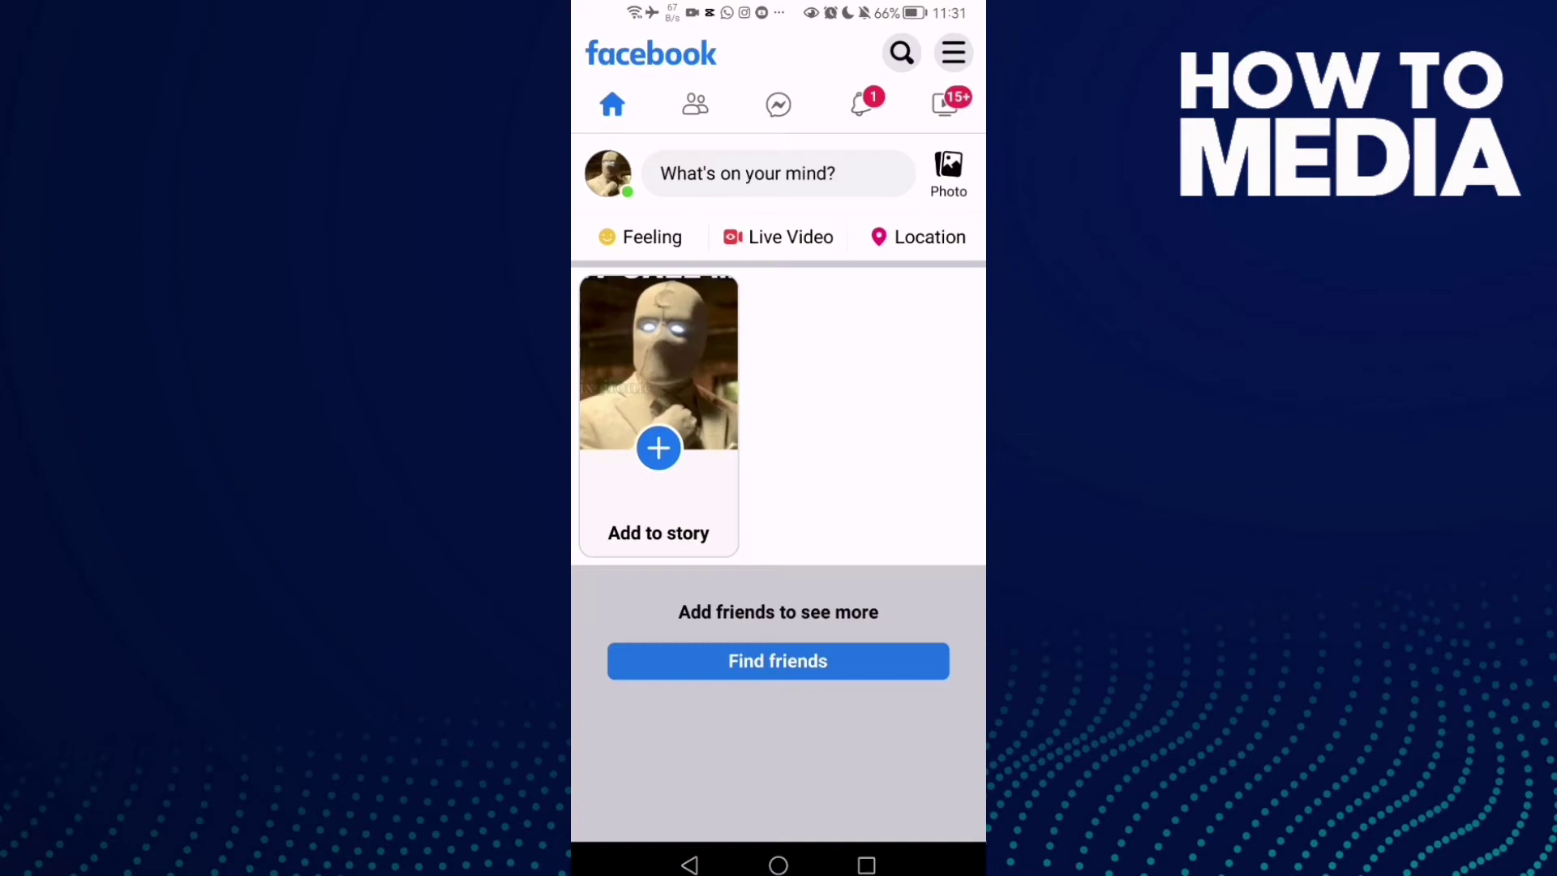
{"action": "left_click", "coordinate": [954, 53]}
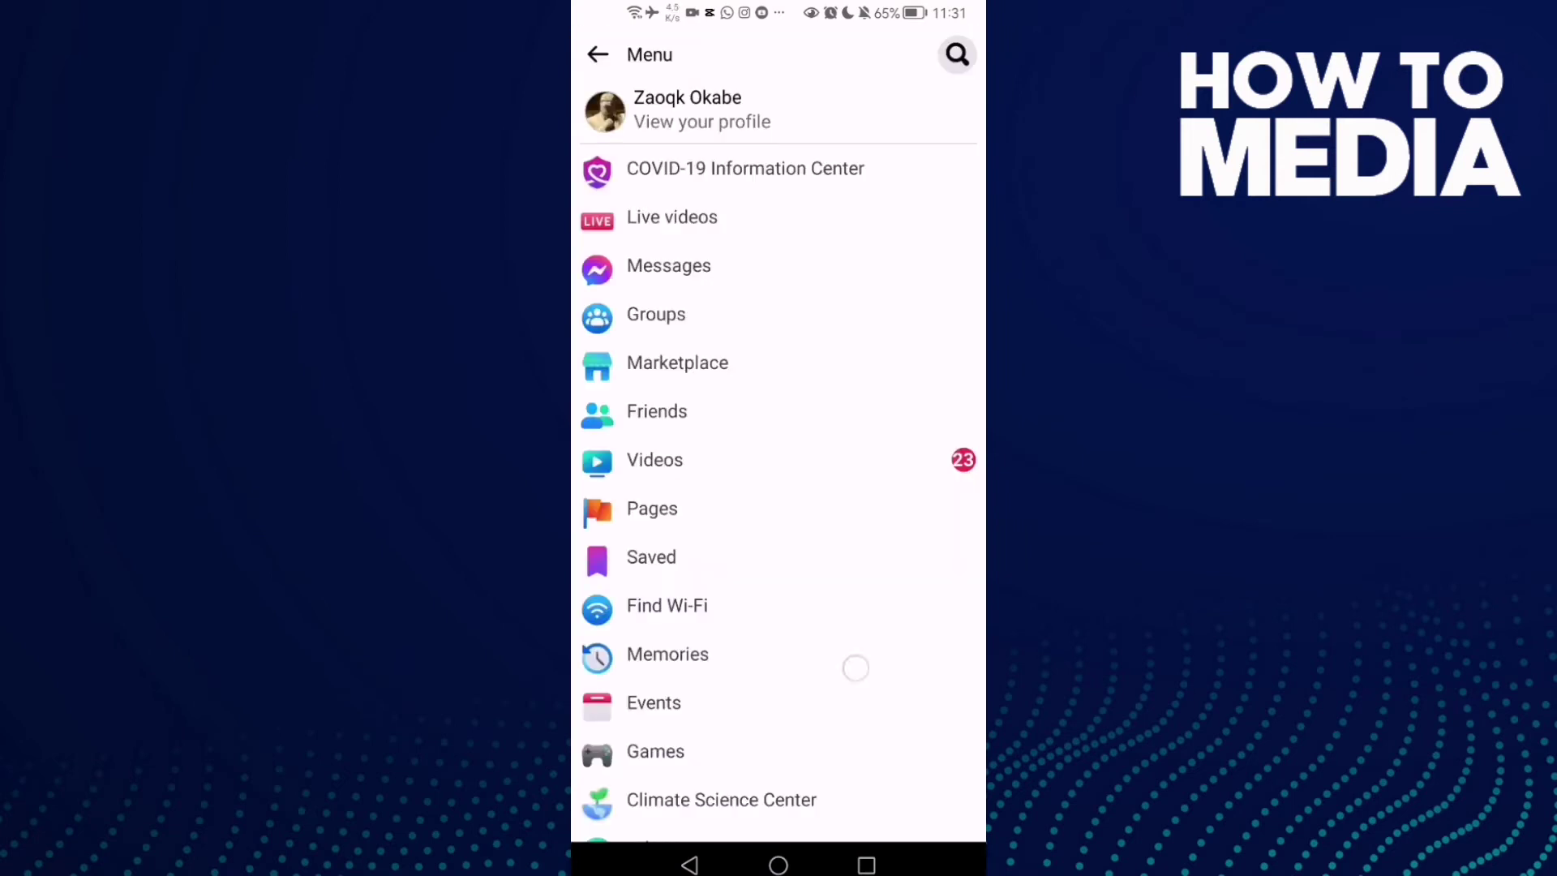
{"action": "scroll", "coordinate": [857, 668], "scroll_direction": "down", "scroll_amount": 5}
{"action": "left_click", "coordinate": [773, 436]}
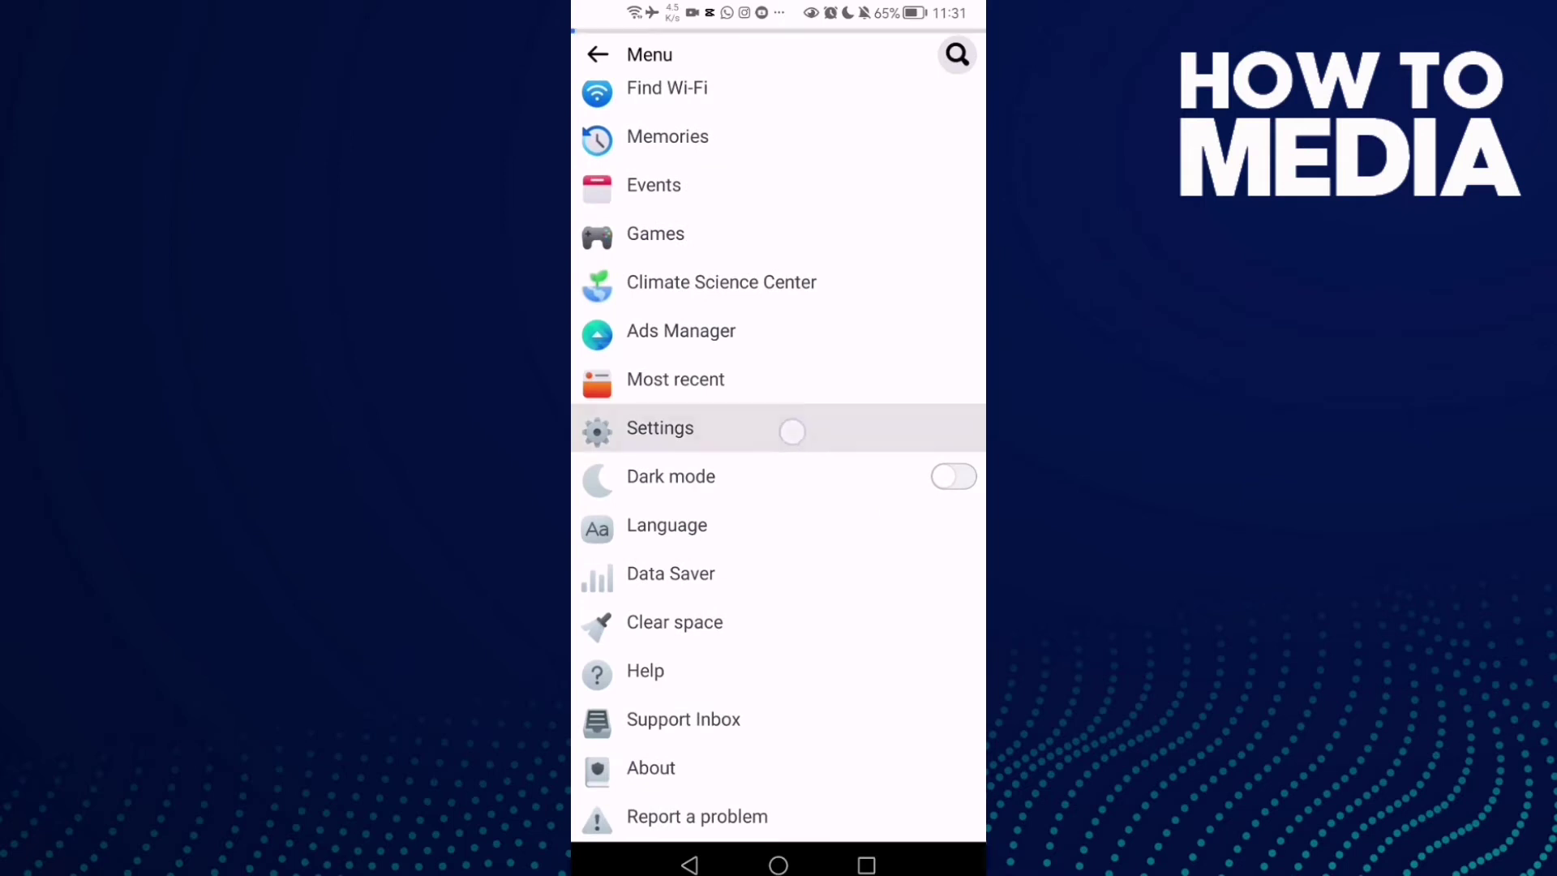
{"action": "scroll", "coordinate": [779, 488], "scroll_direction": "down", "scroll_amount": 2}
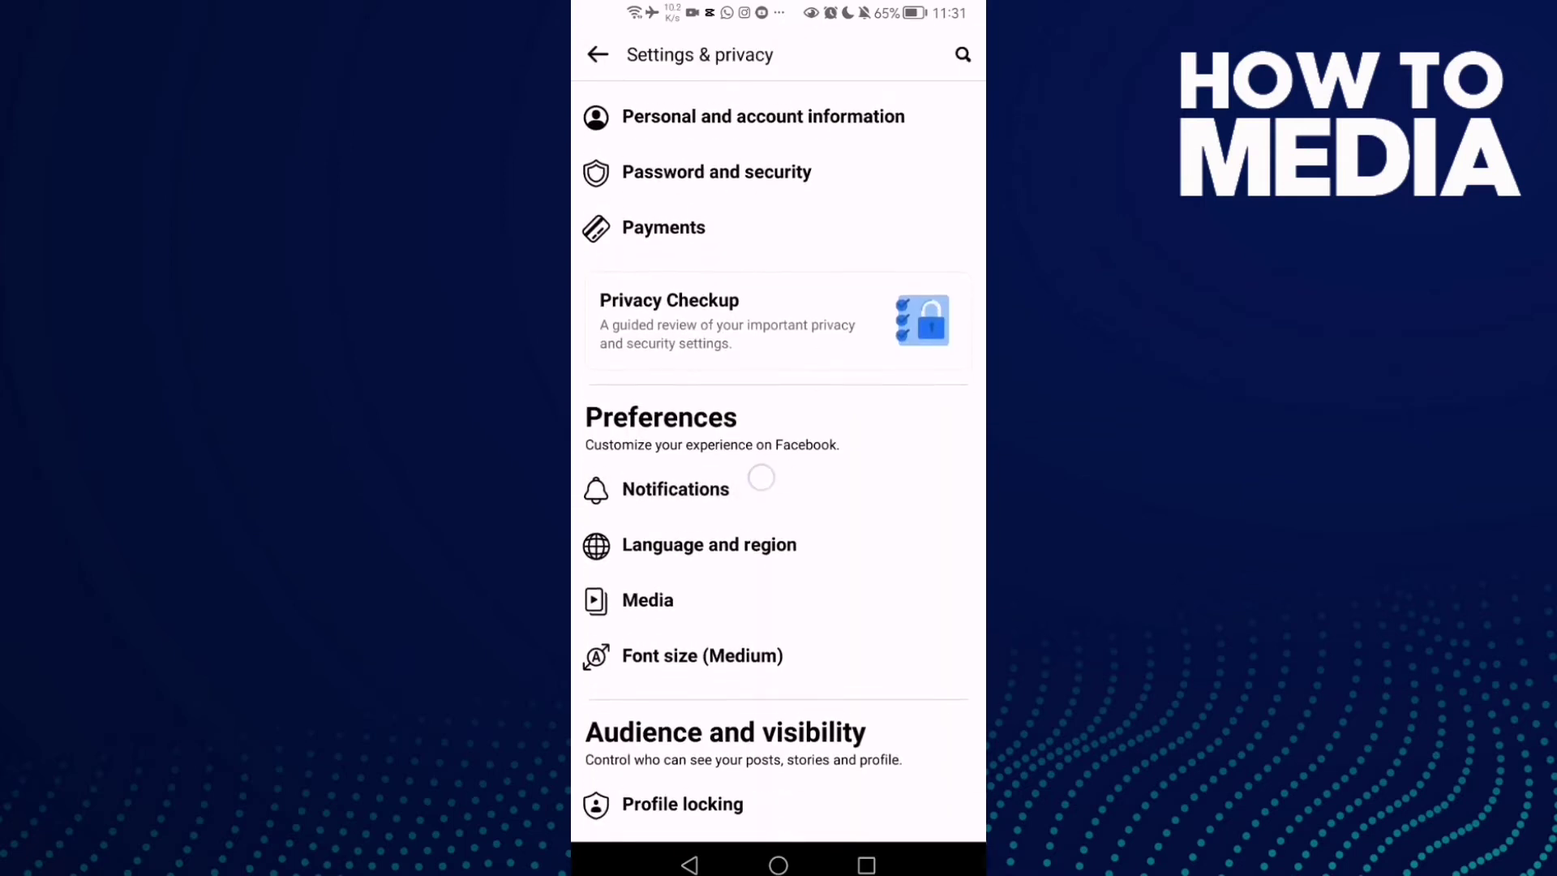
Step: Go to Notifications, then the Pages You Manage notification settings
{"action": "left_click", "coordinate": [756, 478]}
{"action": "scroll", "coordinate": [879, 470], "scroll_direction": "down", "scroll_amount": 5}
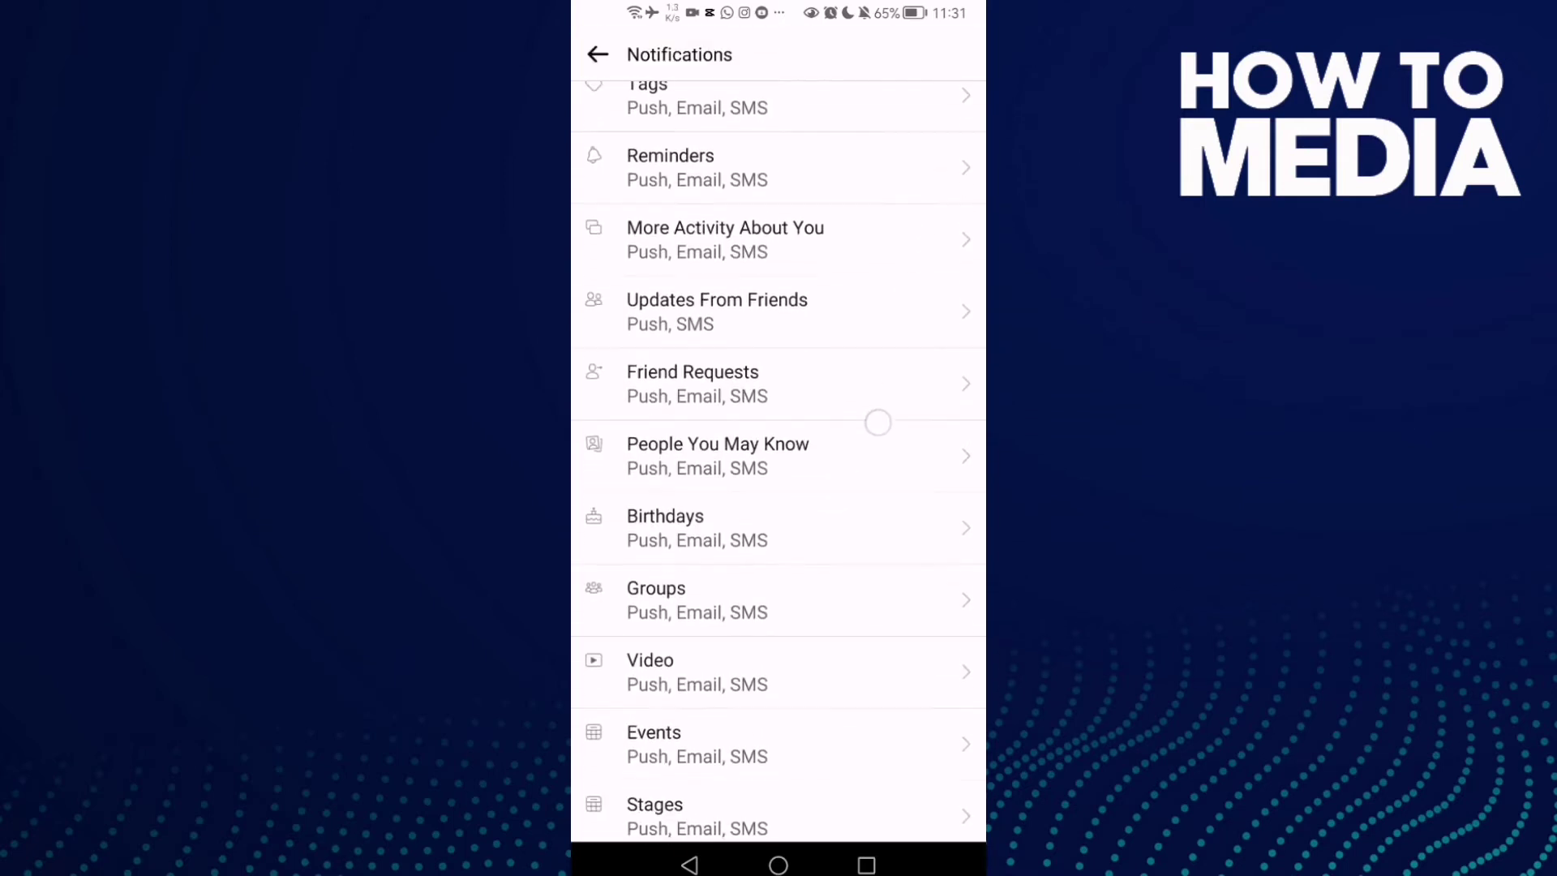
{"action": "scroll", "coordinate": [928, 365], "scroll_direction": "down", "scroll_amount": 5}
{"action": "scroll", "coordinate": [927, 354], "scroll_direction": "down", "scroll_amount": 3}
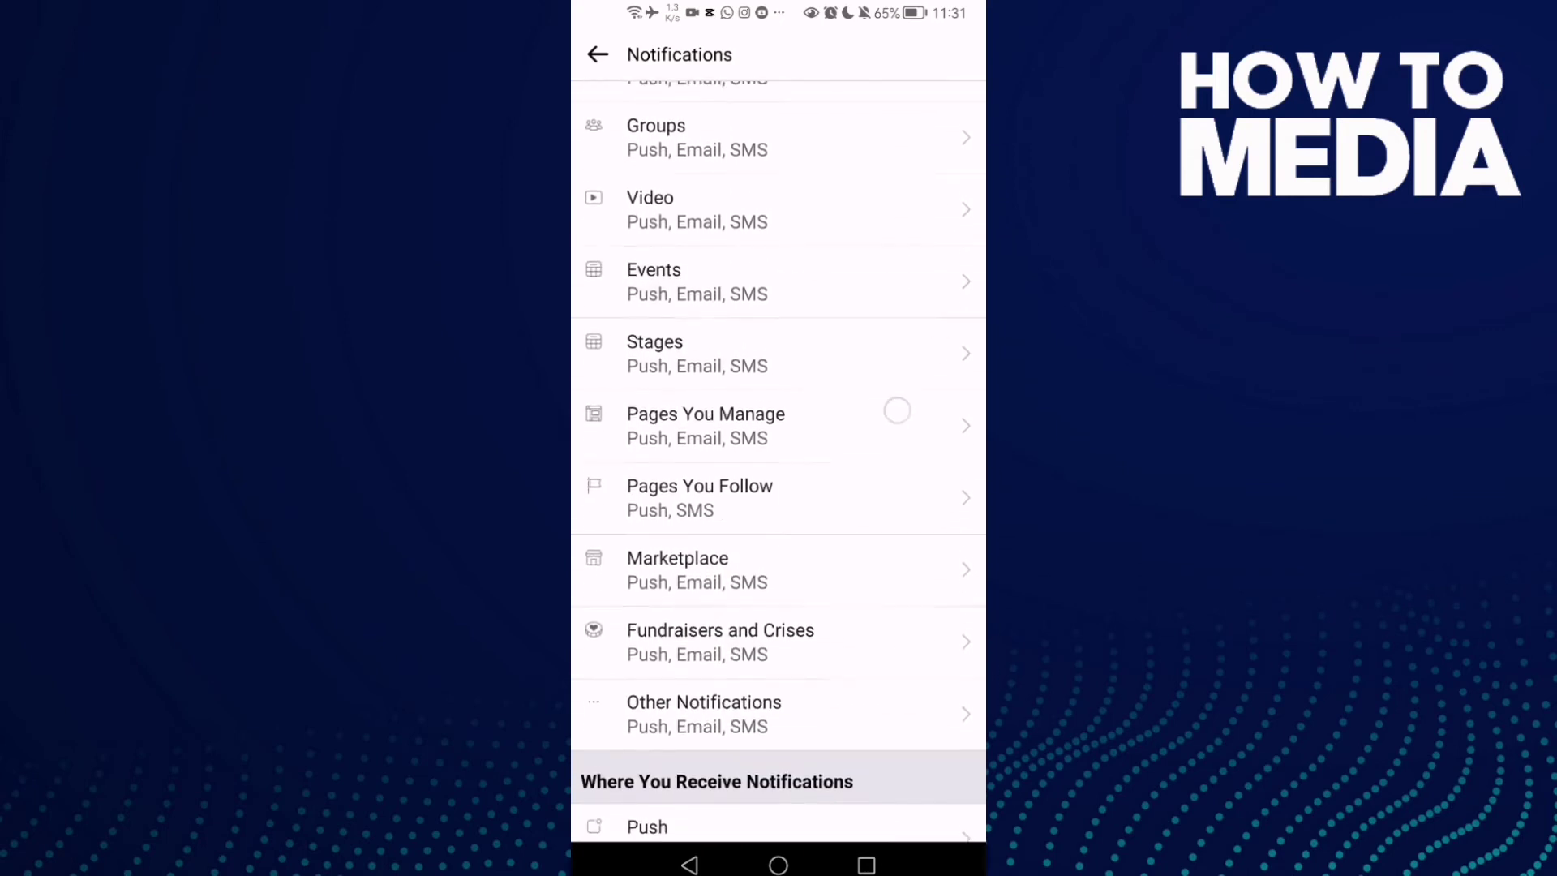
{"action": "left_click", "coordinate": [827, 408]}
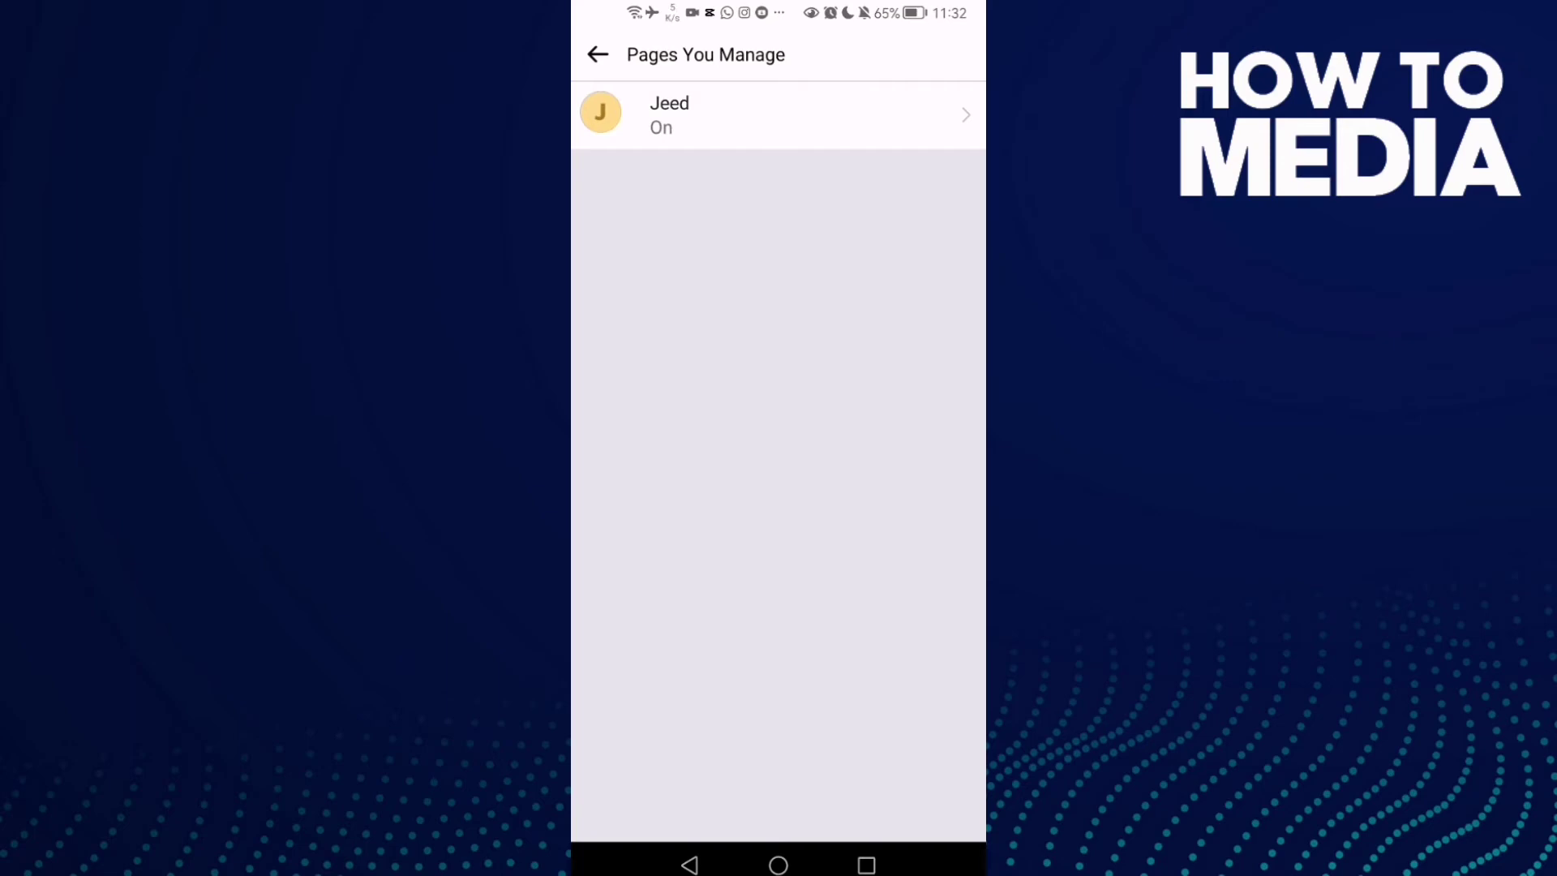
Step: Under Jeed's Page interactions notifications, switch New Page Review off
{"action": "left_click", "coordinate": [830, 117]}
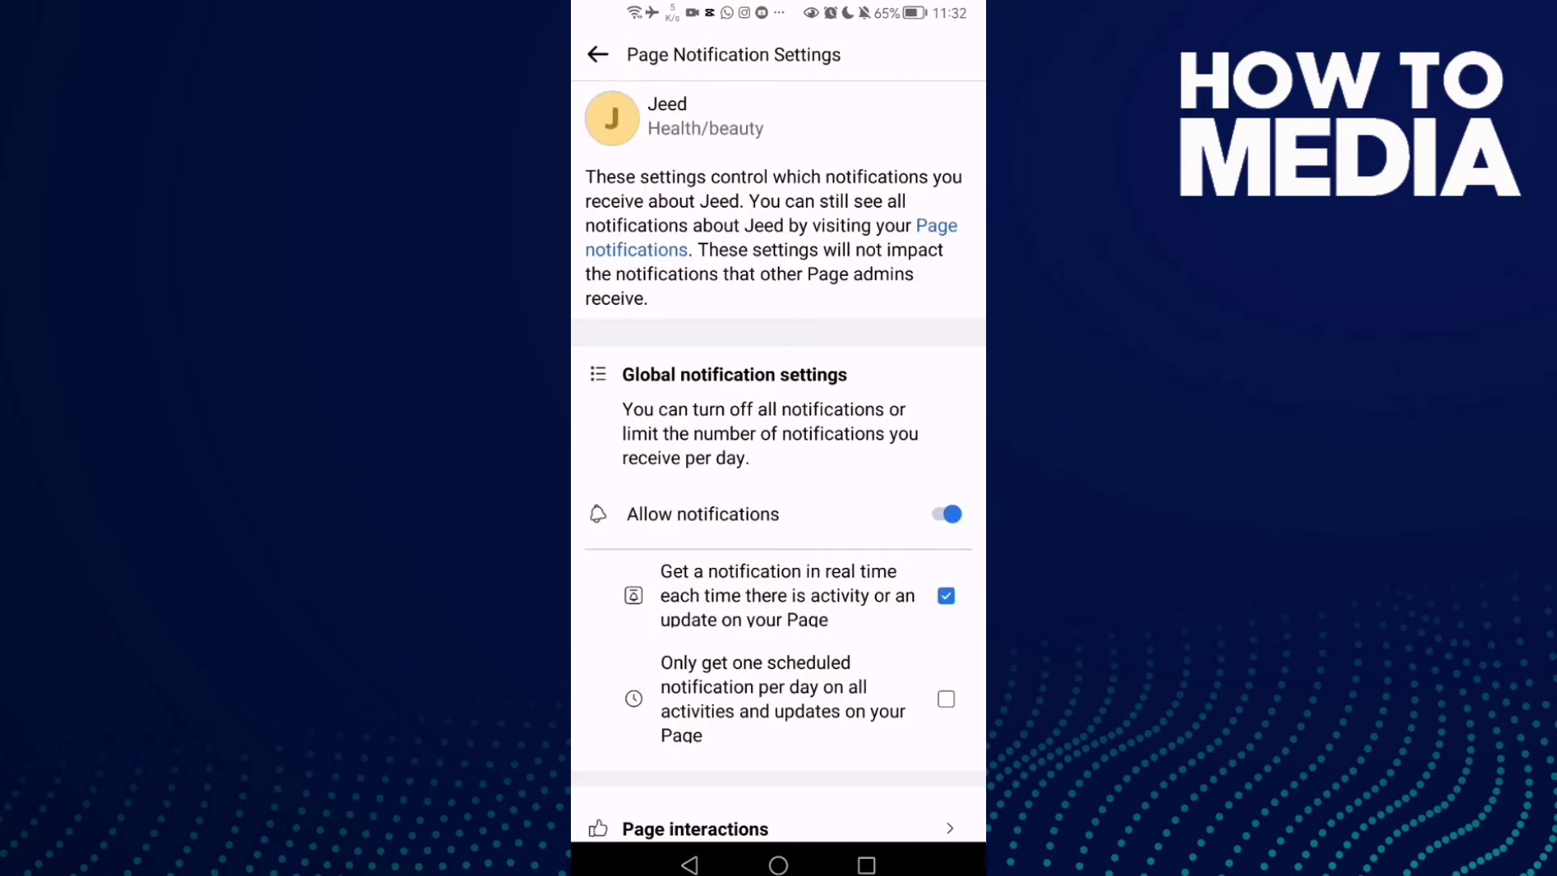
{"action": "scroll", "coordinate": [779, 487], "scroll_direction": "down", "scroll_amount": 2}
{"action": "left_click", "coordinate": [803, 828]}
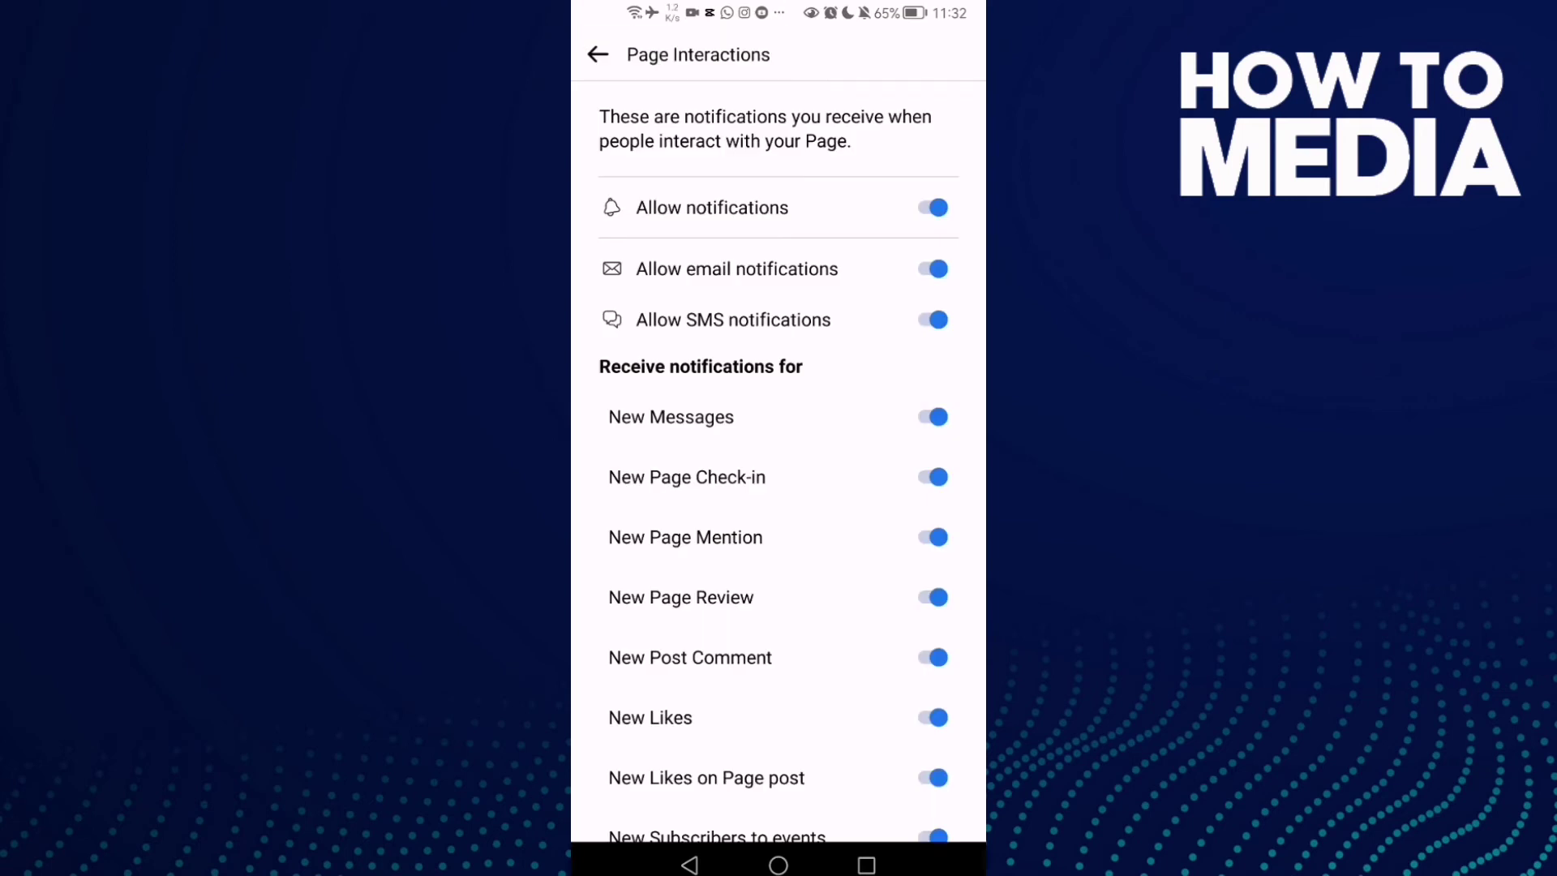
{"action": "scroll", "coordinate": [891, 584], "scroll_direction": "down", "scroll_amount": 2}
{"action": "scroll", "coordinate": [912, 462], "scroll_direction": "down", "scroll_amount": 1}
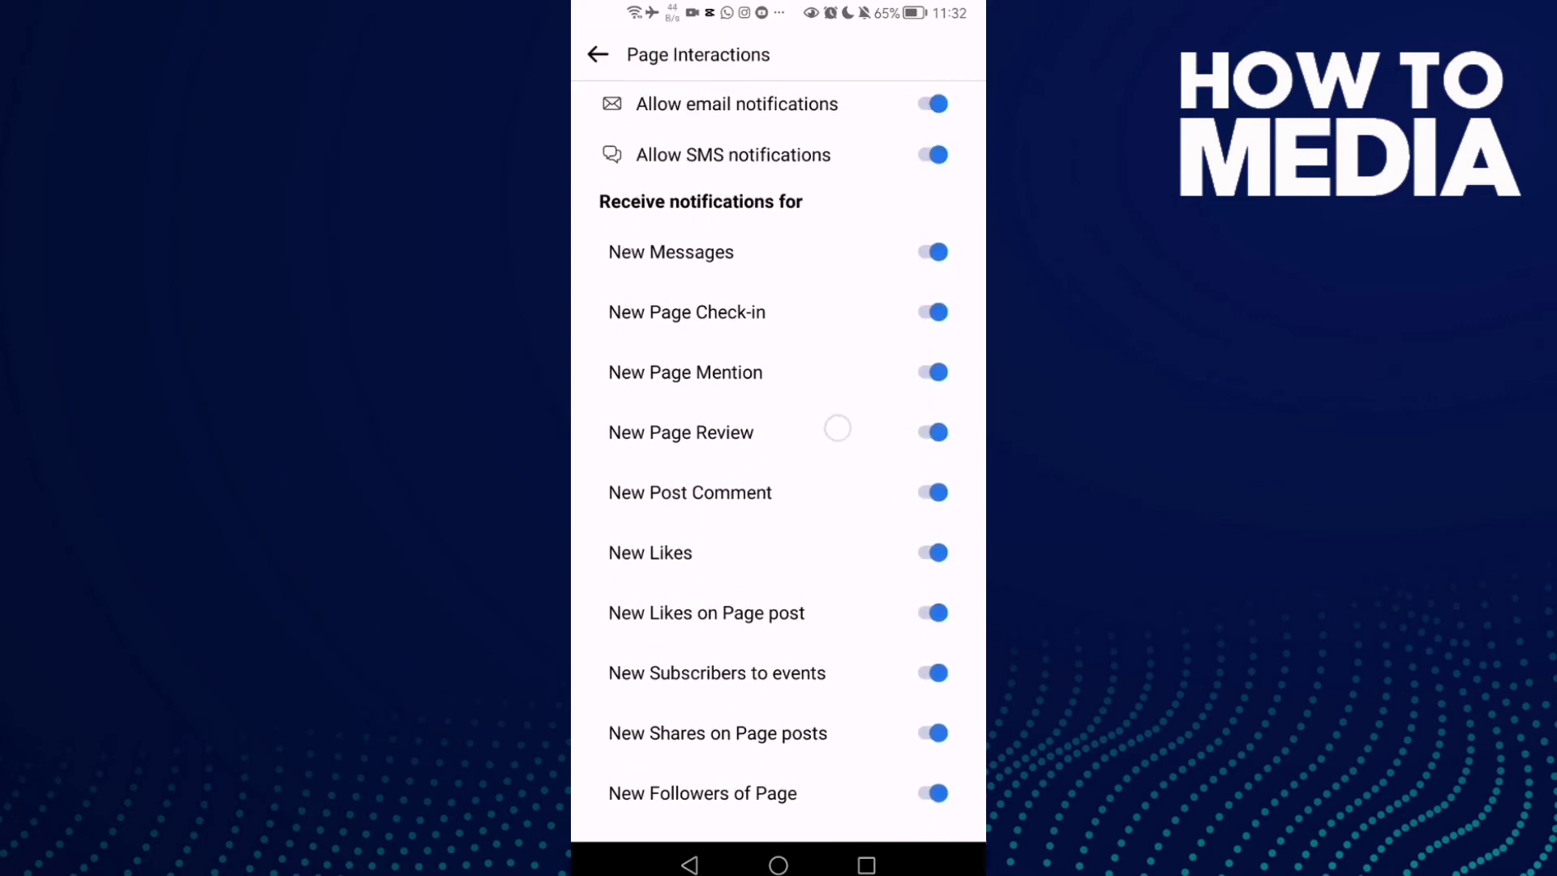
{"action": "left_click", "coordinate": [936, 431]}
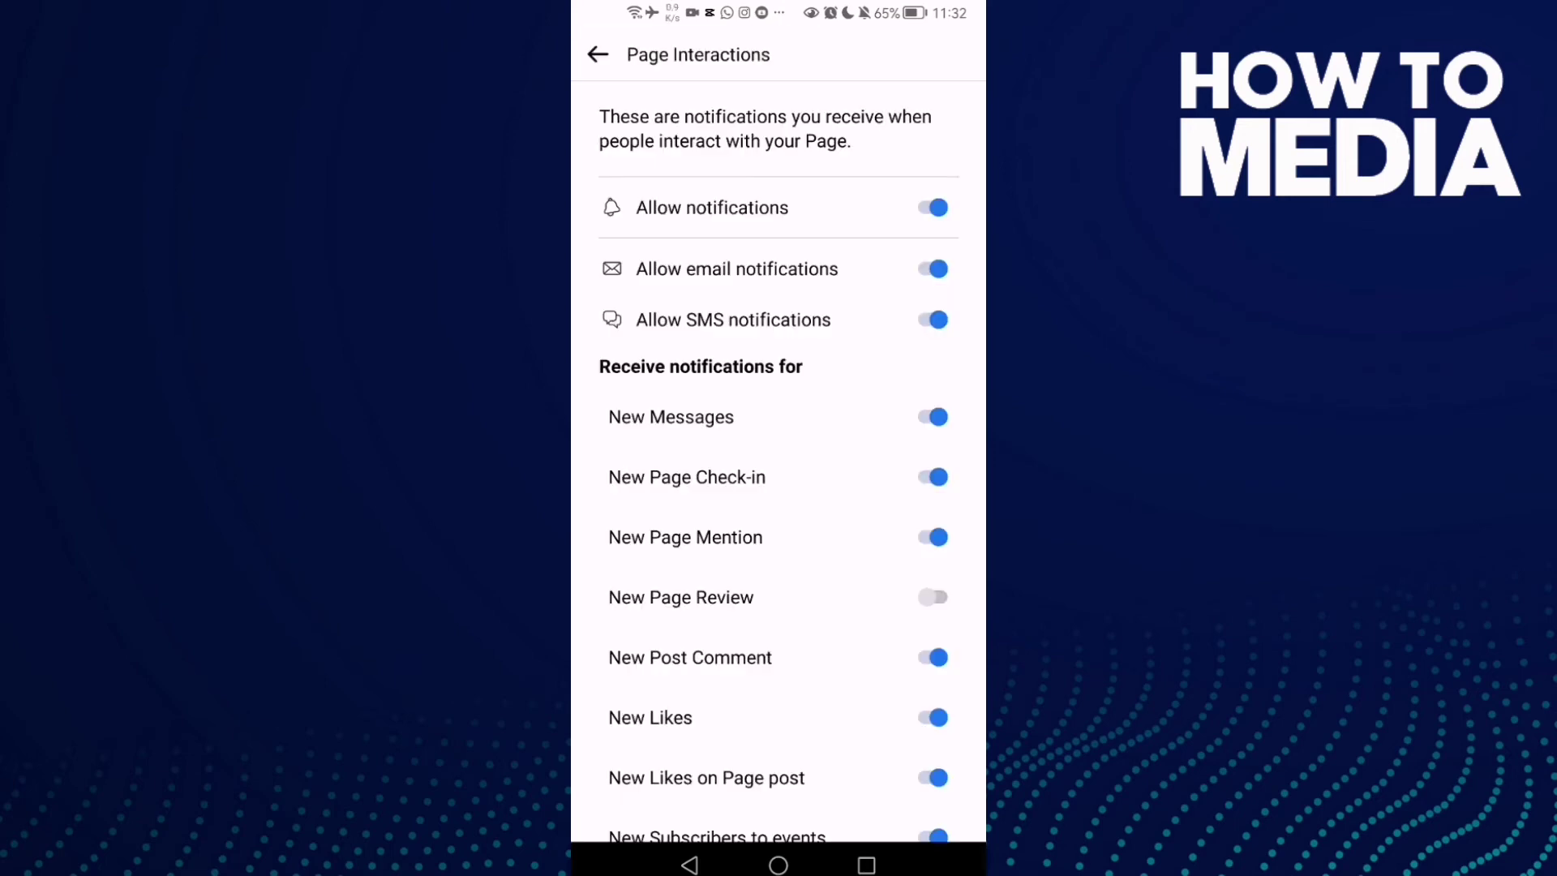